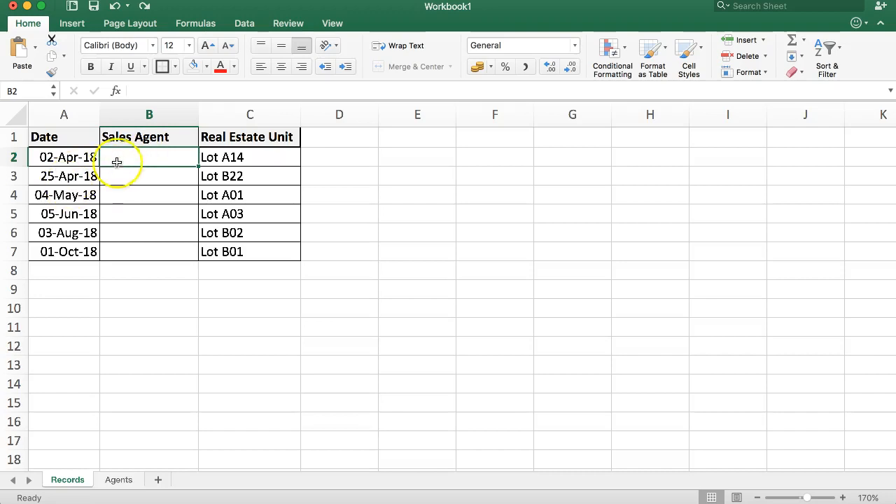
Step: Examine the Sales Agent and Real Estate Unit columns on the Records sheet
{"action": "left_click", "coordinate": [134, 137]}
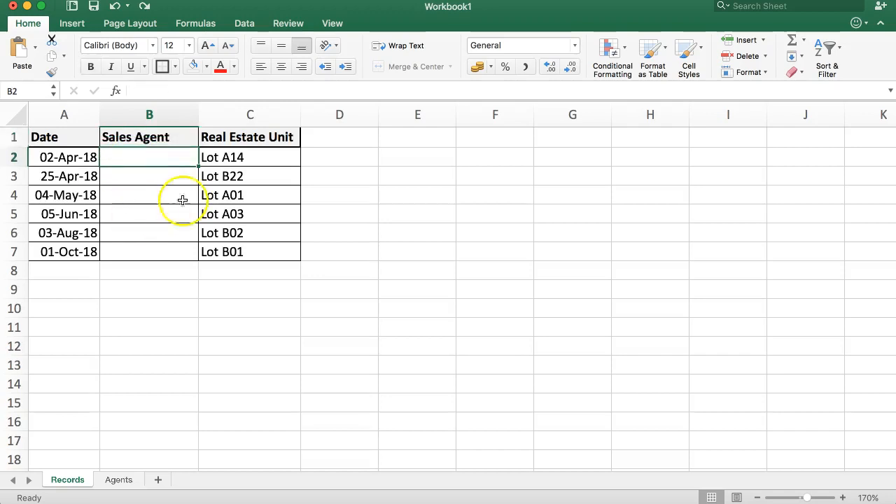
{"action": "left_click_drag", "start_coordinate": [123, 156], "coordinate": [124, 253]}
{"action": "left_click_drag", "start_coordinate": [268, 157], "coordinate": [261, 253]}
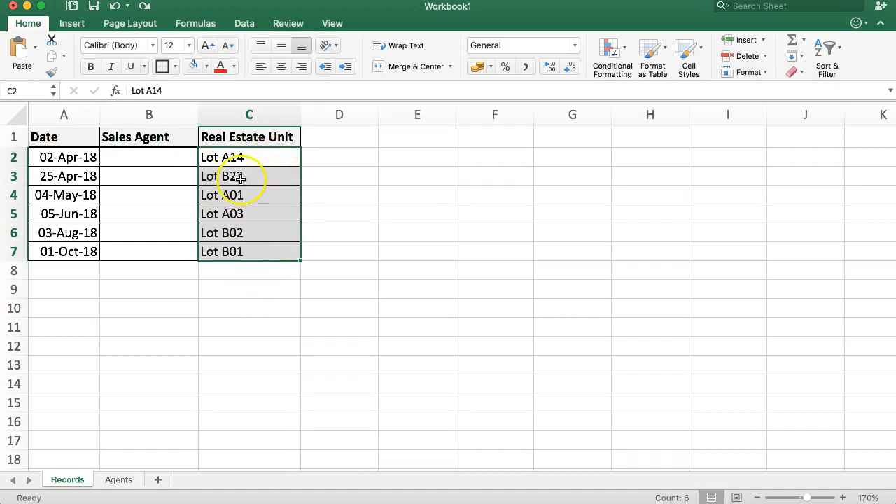
{"action": "left_click", "coordinate": [158, 153]}
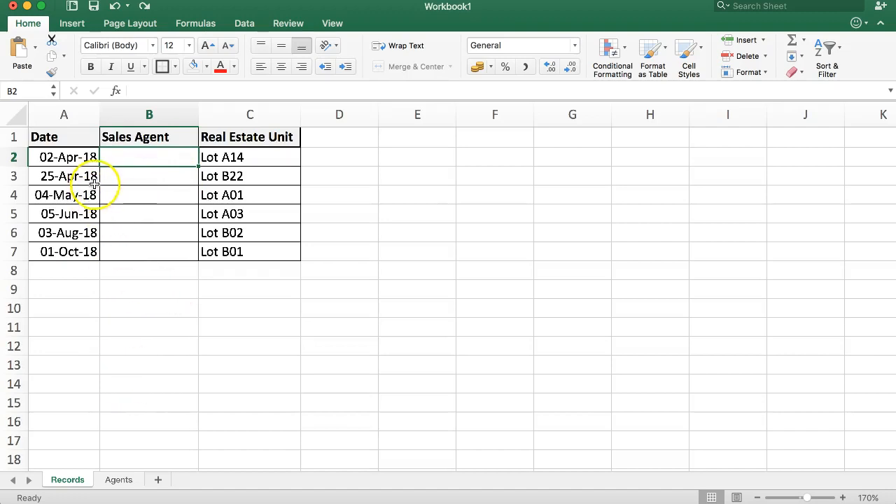
{"action": "left_click", "coordinate": [123, 164]}
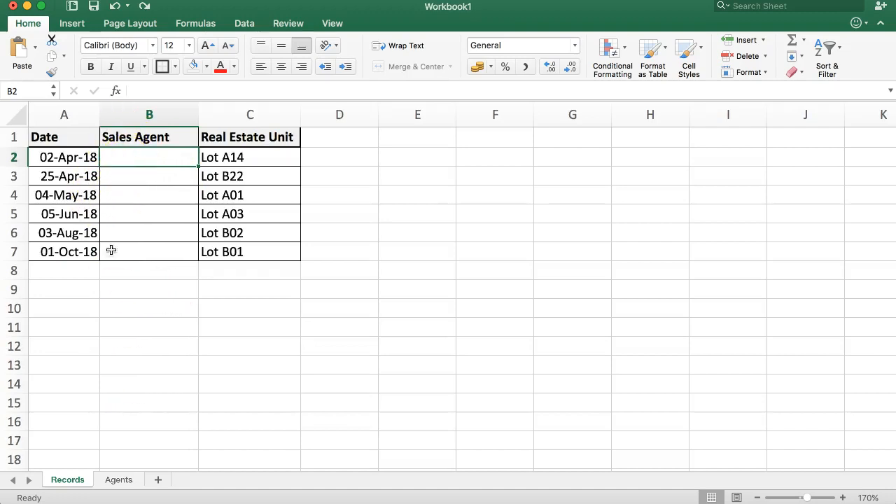
Step: Examine the title, first name and last name columns on the Agents sheet and the formulas that combine them under Full Name
{"action": "left_click", "coordinate": [118, 480]}
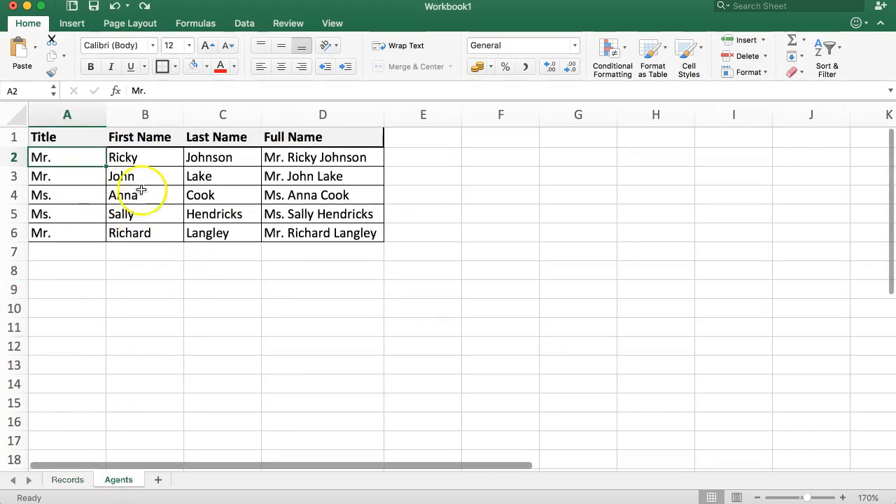
{"action": "left_click_drag", "start_coordinate": [60, 156], "coordinate": [251, 225]}
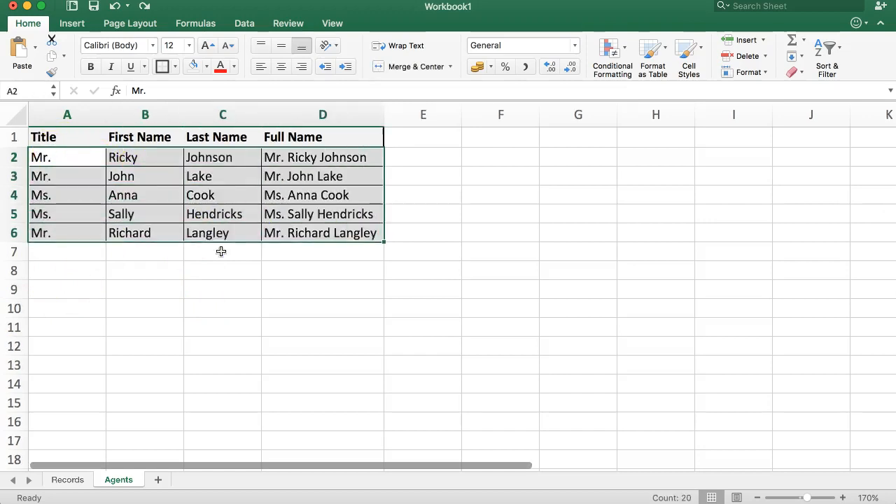
{"action": "left_click", "coordinate": [227, 270]}
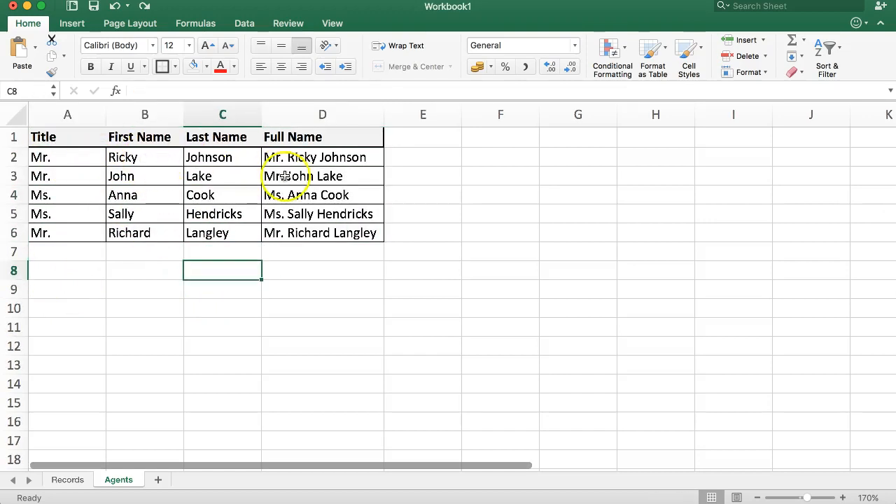
{"action": "left_click", "coordinate": [331, 162]}
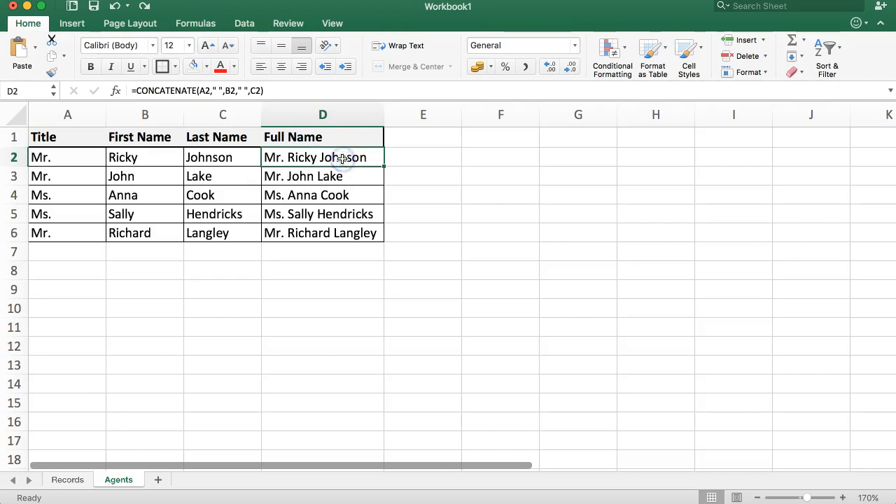
{"action": "left_click", "coordinate": [343, 176]}
{"action": "left_click", "coordinate": [331, 162]}
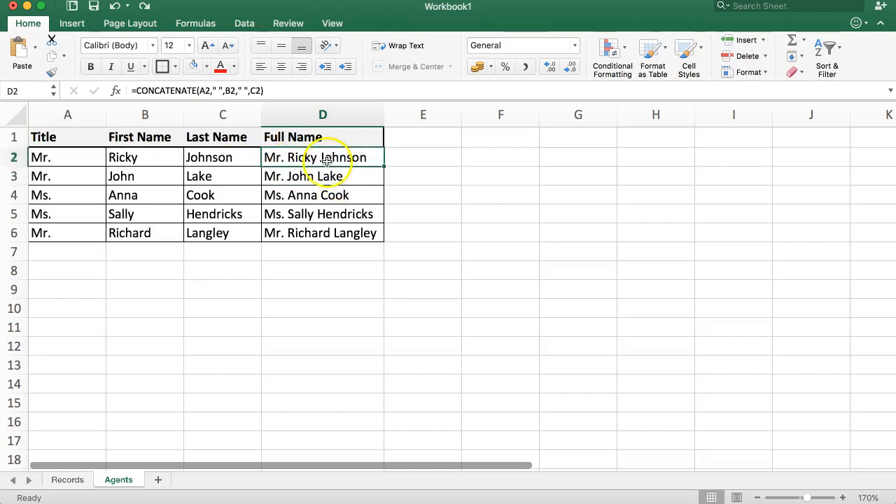
{"action": "left_click", "coordinate": [81, 159]}
{"action": "left_click", "coordinate": [156, 161]}
{"action": "left_click", "coordinate": [217, 157]}
{"action": "left_click_drag", "start_coordinate": [63, 159], "coordinate": [241, 157]}
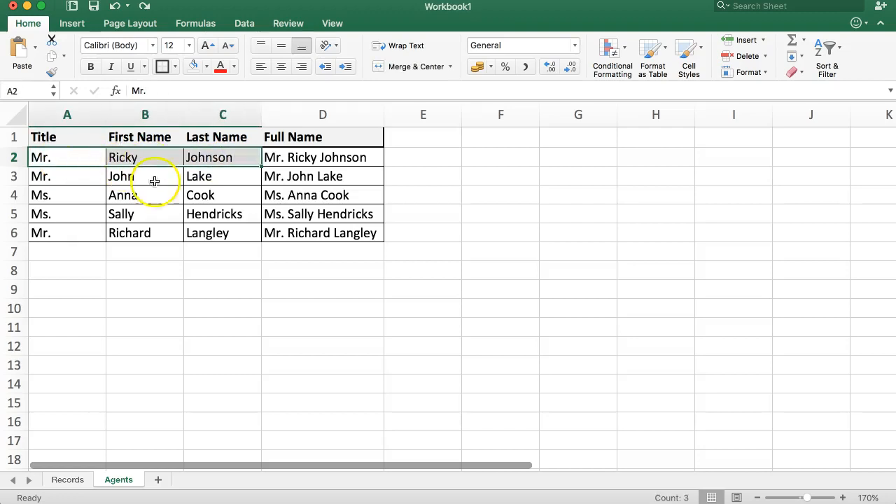
{"action": "left_click_drag", "start_coordinate": [300, 157], "coordinate": [301, 234]}
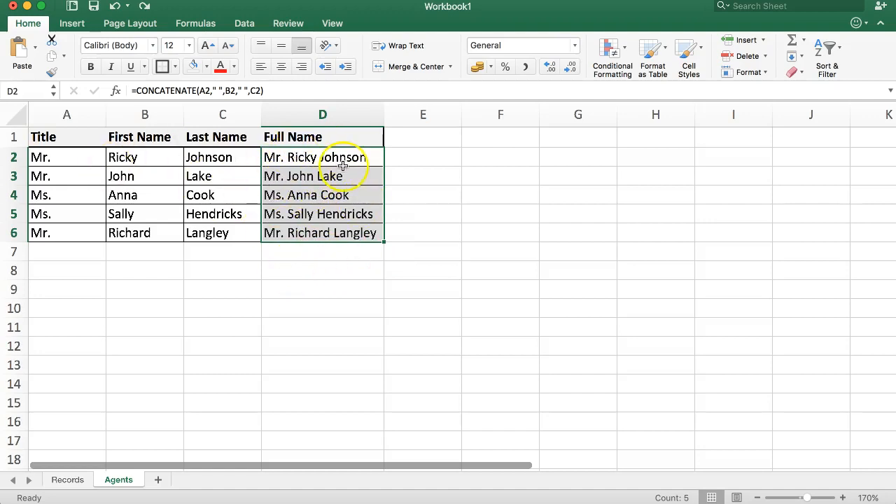
{"action": "left_click_drag", "start_coordinate": [307, 155], "coordinate": [329, 210]}
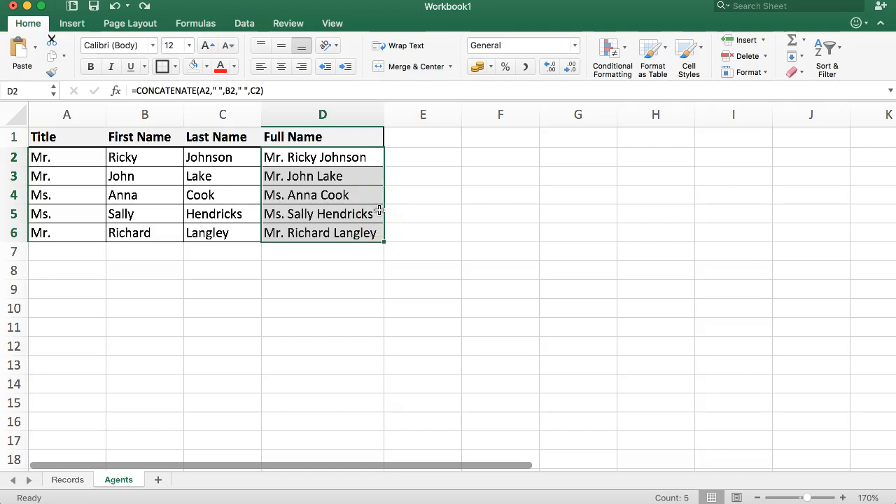
{"action": "left_click", "coordinate": [65, 481]}
{"action": "left_click", "coordinate": [140, 163]}
{"action": "left_click_drag", "start_coordinate": [140, 164], "coordinate": [140, 247]}
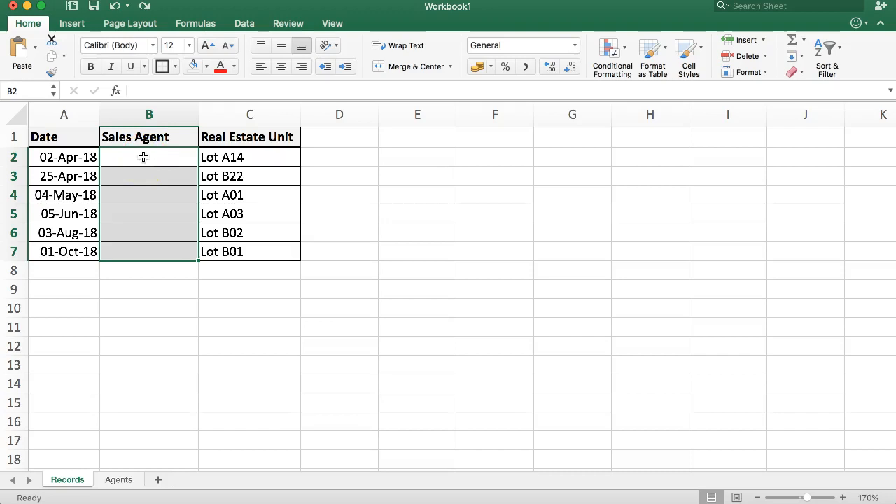
Step: Name the Full Name entries D2:D6 on the Agents sheet Salesagent
{"action": "left_click", "coordinate": [119, 480]}
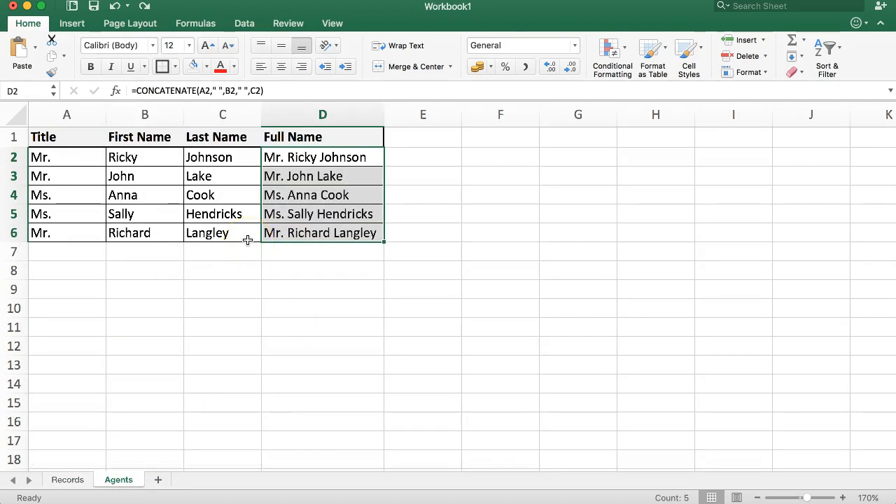
{"action": "left_click", "coordinate": [268, 200]}
{"action": "left_click_drag", "start_coordinate": [295, 157], "coordinate": [306, 223]}
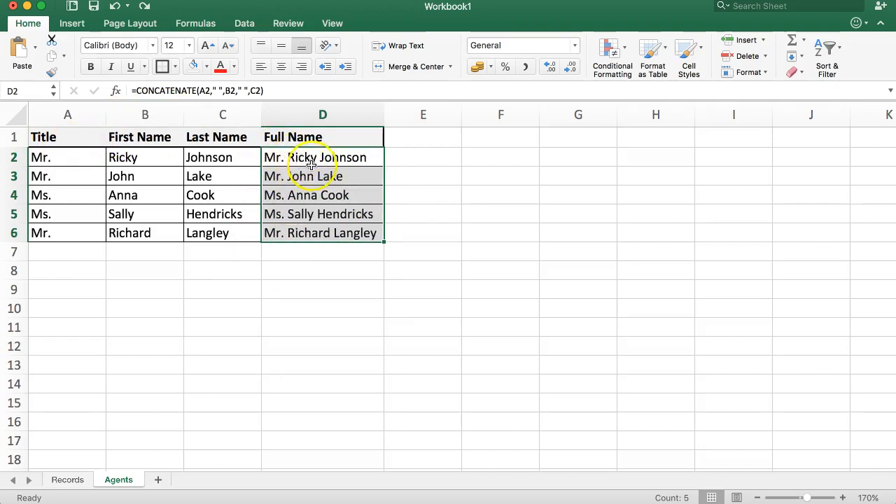
{"action": "left_click", "coordinate": [39, 89]}
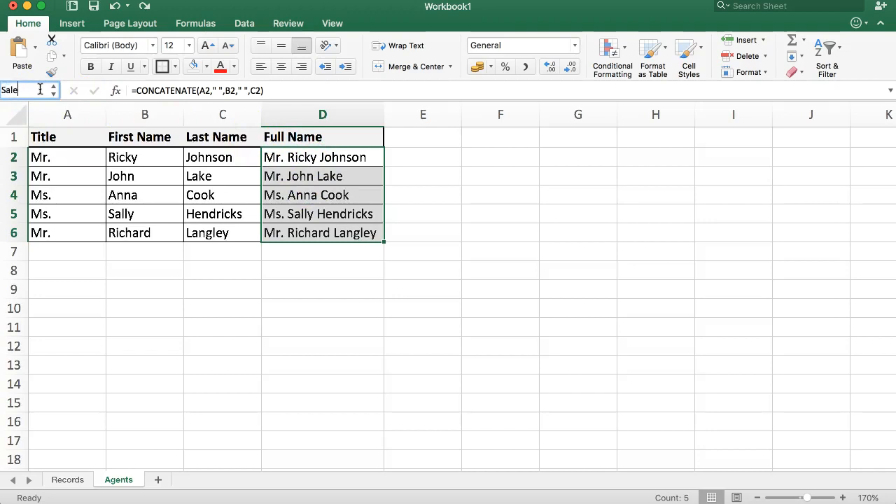
{"action": "key", "text": "Return"}
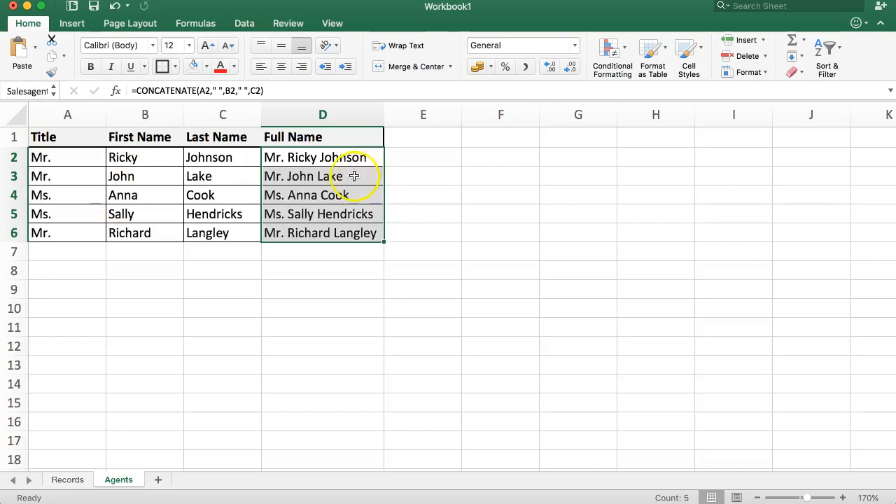
Step: Inspect individual Full Name cells, then select all of D2:D6 again to check the range's assigned name
{"action": "left_click", "coordinate": [304, 194]}
{"action": "left_click", "coordinate": [310, 155]}
{"action": "left_click", "coordinate": [314, 176]}
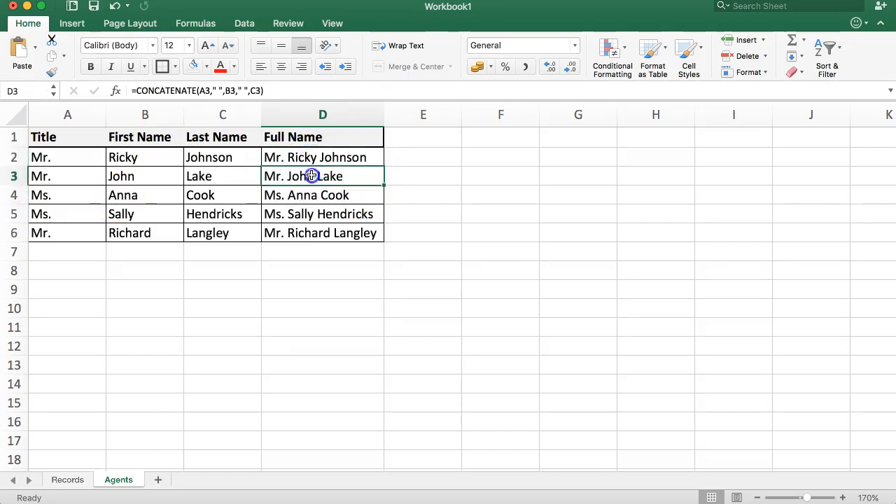
{"action": "left_click_drag", "start_coordinate": [356, 154], "coordinate": [335, 233]}
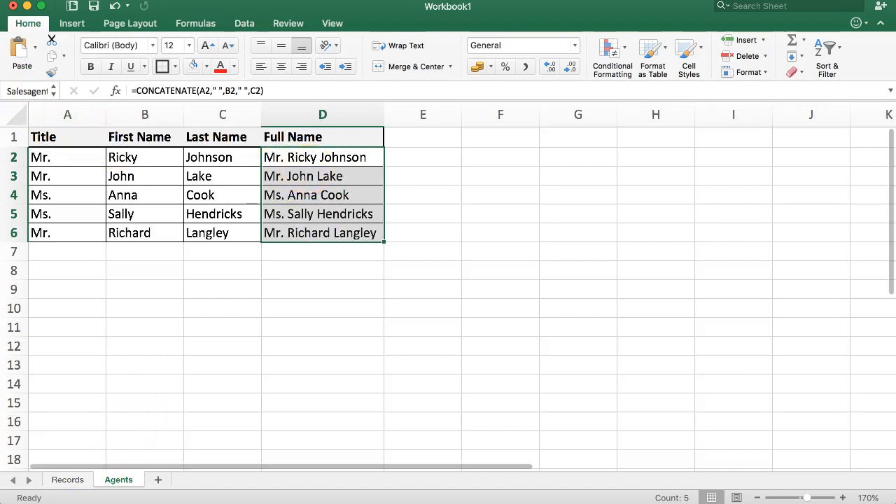
Step: Open Data Validation for the Sales Agent cells B2:B7 on the Records sheet and review its input message and error alert options
{"action": "left_click", "coordinate": [68, 479]}
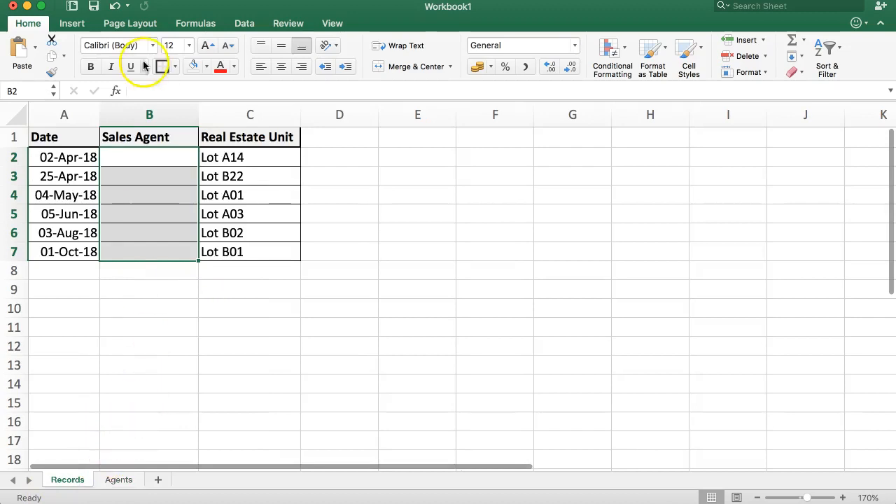
{"action": "left_click", "coordinate": [132, 234]}
{"action": "left_click_drag", "start_coordinate": [145, 158], "coordinate": [149, 252]}
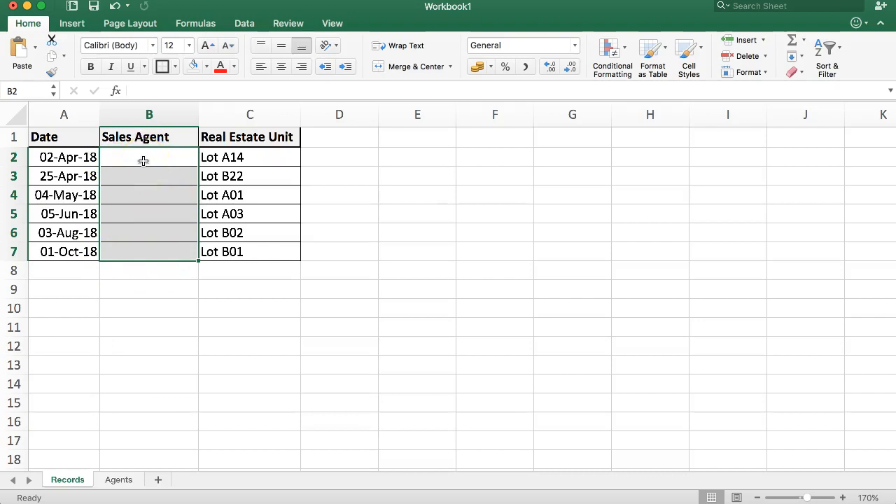
{"action": "left_click", "coordinate": [242, 23]}
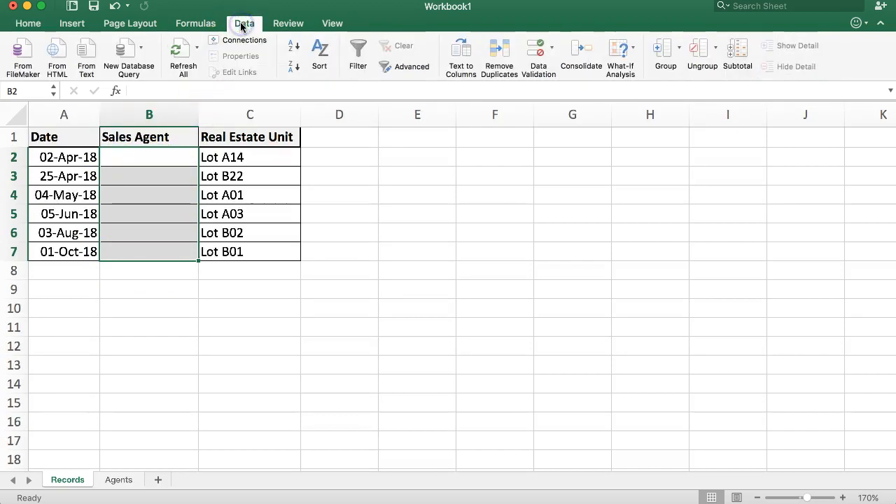
{"action": "left_click", "coordinate": [552, 47]}
{"action": "left_click", "coordinate": [560, 76]}
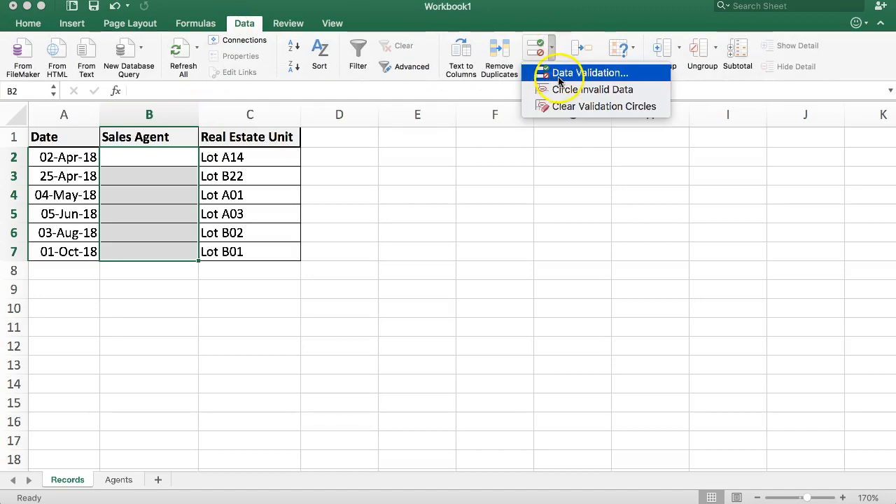
{"action": "left_click", "coordinate": [539, 47]}
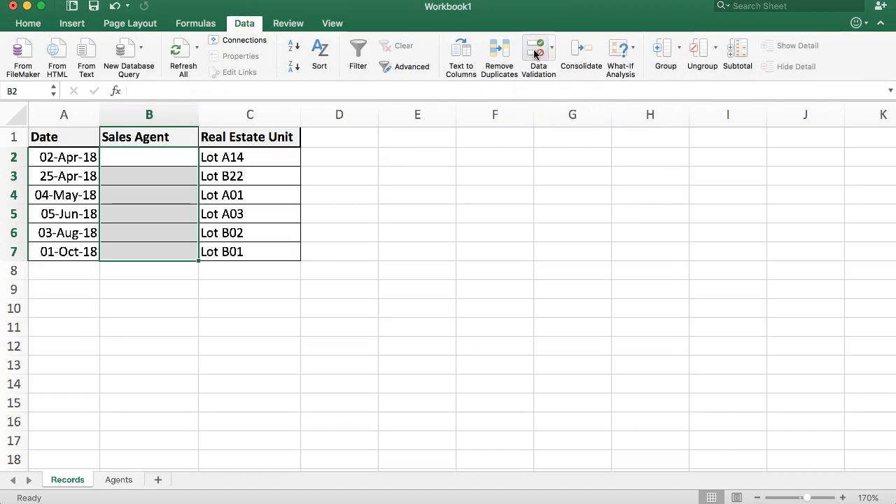
{"action": "left_click", "coordinate": [536, 51]}
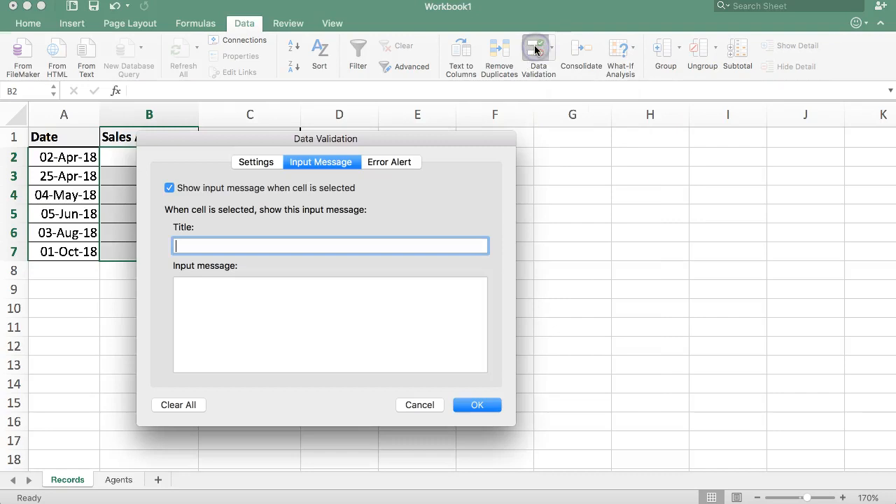
{"action": "left_click", "coordinate": [255, 162]}
{"action": "left_click", "coordinate": [305, 166]}
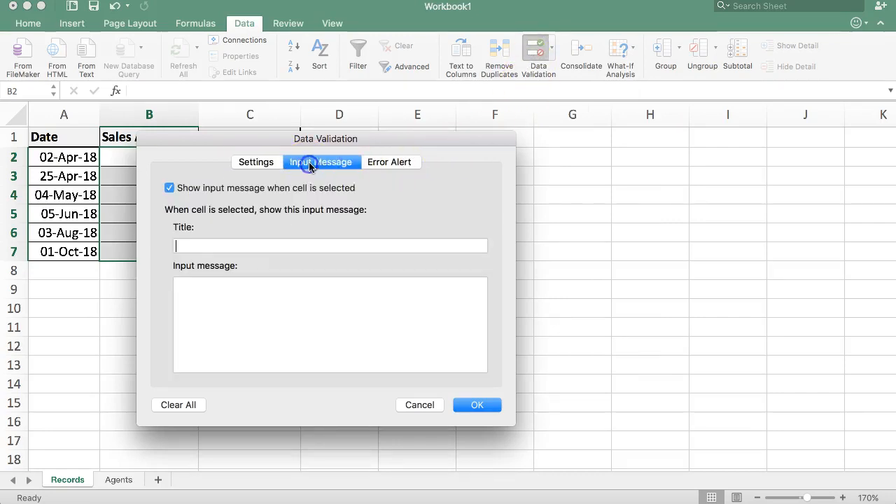
{"action": "left_click", "coordinate": [398, 162]}
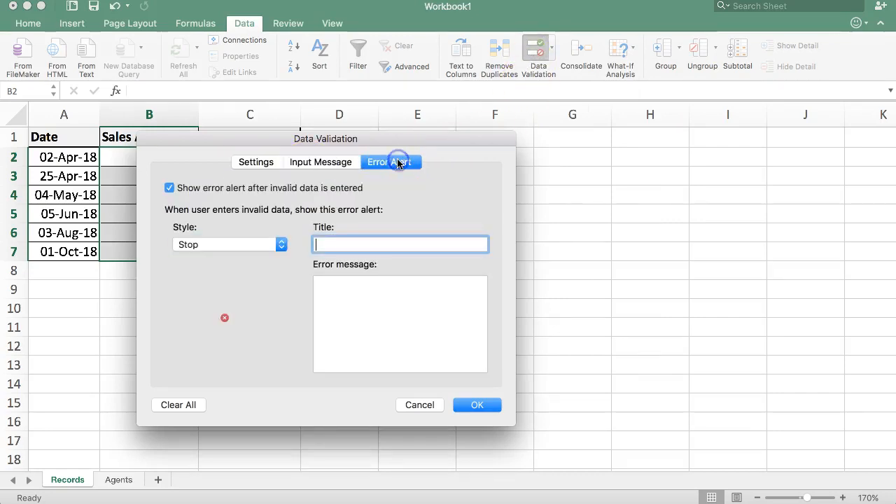
Step: Restrict the selected Sales Agent cells to a List with =Salesagent as its source and apply the validation
{"action": "left_click", "coordinate": [252, 164]}
{"action": "left_click", "coordinate": [238, 224]}
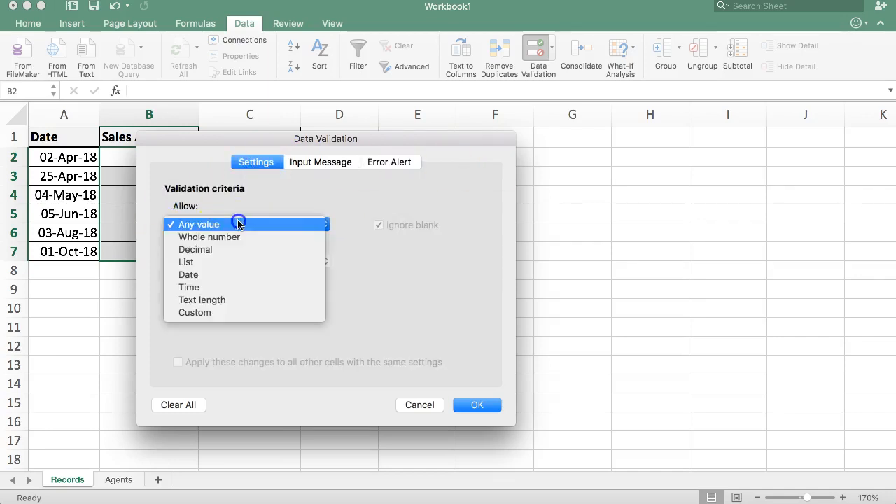
{"action": "left_click", "coordinate": [225, 262]}
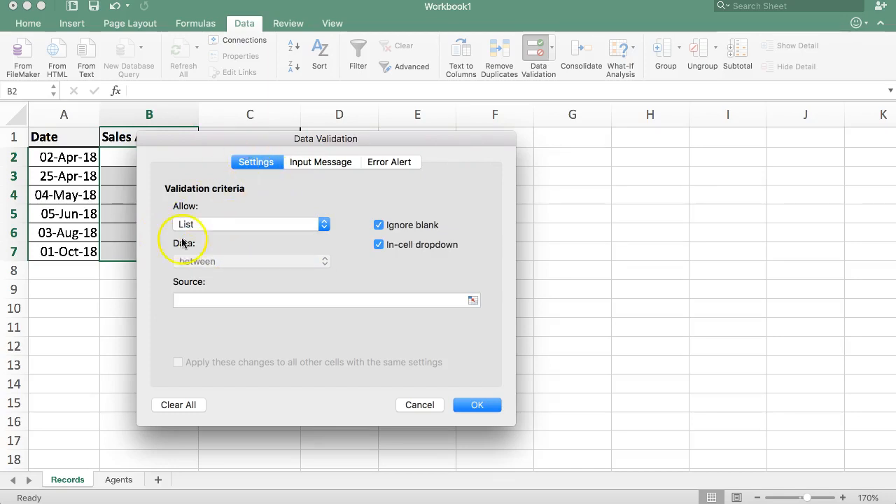
{"action": "left_click", "coordinate": [218, 301]}
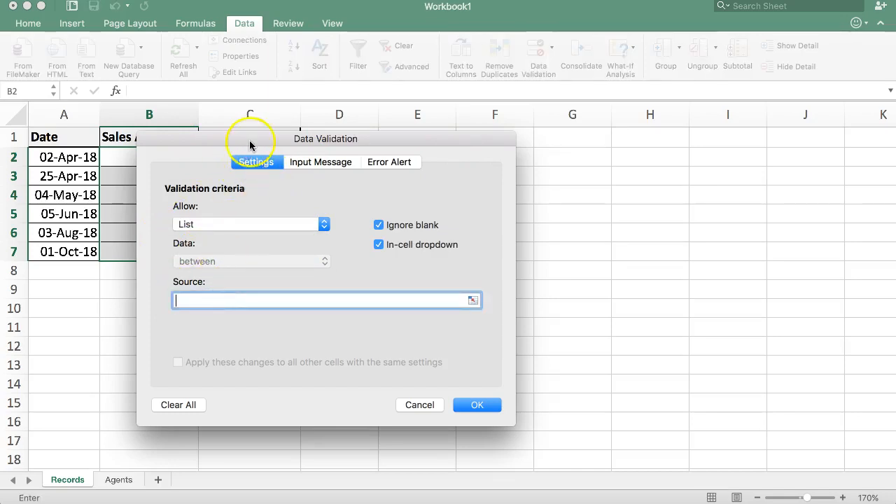
{"action": "left_click_drag", "start_coordinate": [247, 151], "coordinate": [378, 154]}
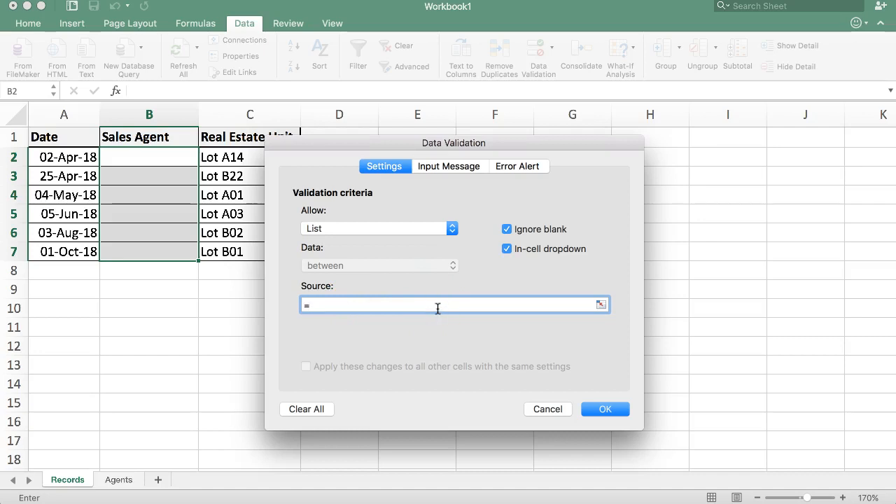
{"action": "type", "text": "agent"}
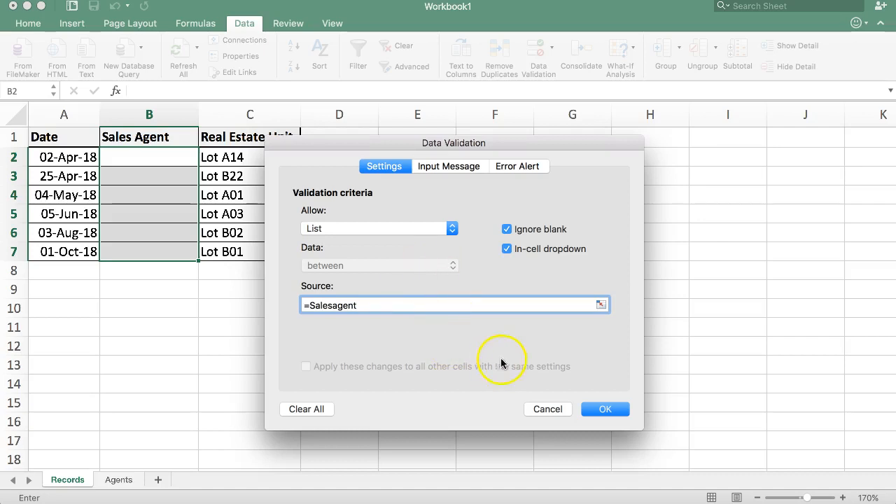
{"action": "left_click", "coordinate": [605, 410]}
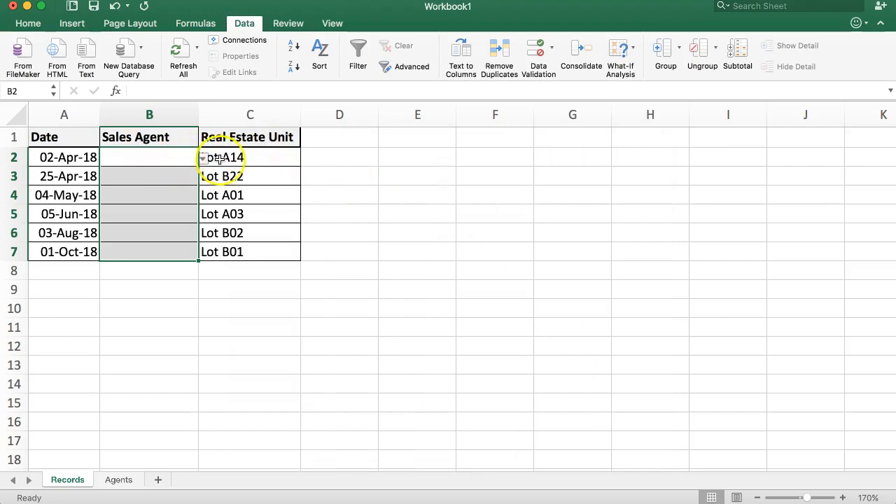
Step: Choose the third agent in the dropdown list for the 02-Apr-18 record in B2, then go to B3
{"action": "left_click", "coordinate": [202, 159]}
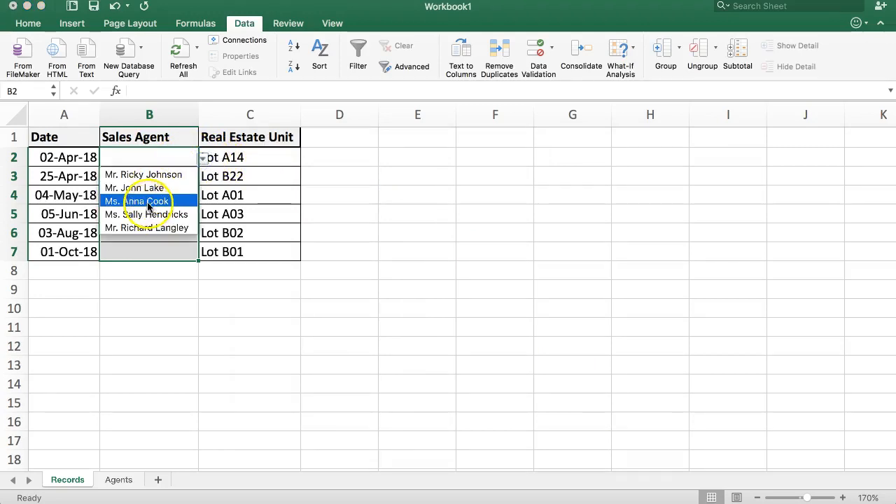
{"action": "left_click", "coordinate": [148, 202]}
{"action": "left_click", "coordinate": [156, 179]}
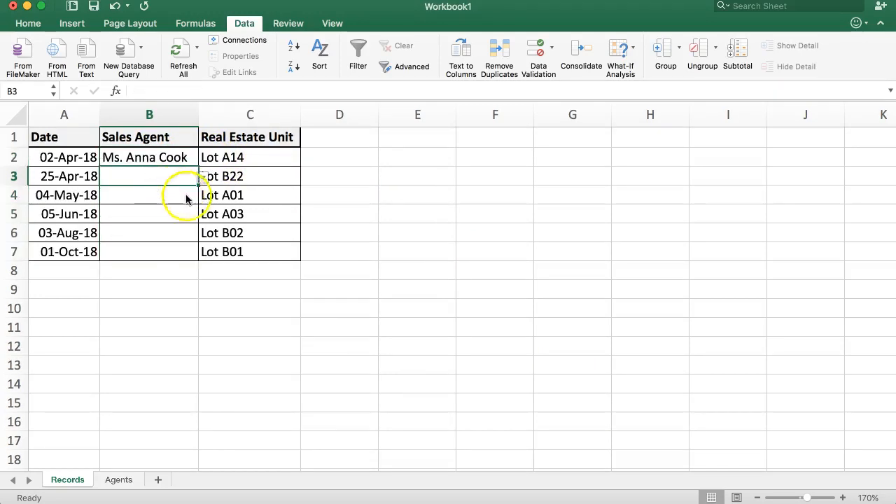
Step: Choose the fourth agent in the dropdown list for the 25-Apr-18 record in B3 and the first agent for the 04-May-18 record in B4
{"action": "left_click", "coordinate": [200, 177]}
{"action": "left_click", "coordinate": [178, 233]}
{"action": "left_click", "coordinate": [186, 196]}
{"action": "left_click", "coordinate": [206, 196]}
{"action": "left_click", "coordinate": [180, 211]}
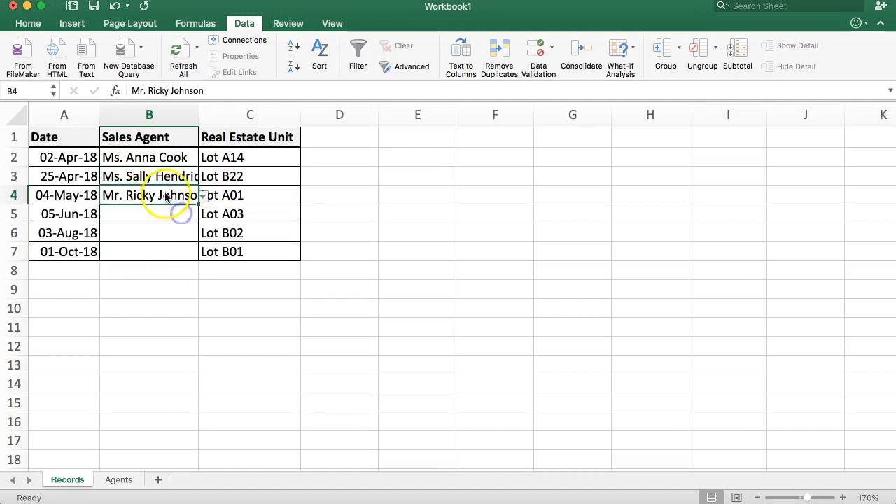
Step: Choose the fifth agent in the dropdown list for the 05-Jun-18 record in B5
{"action": "left_click", "coordinate": [200, 214]}
{"action": "left_click", "coordinate": [186, 216]}
{"action": "left_click", "coordinate": [201, 214]}
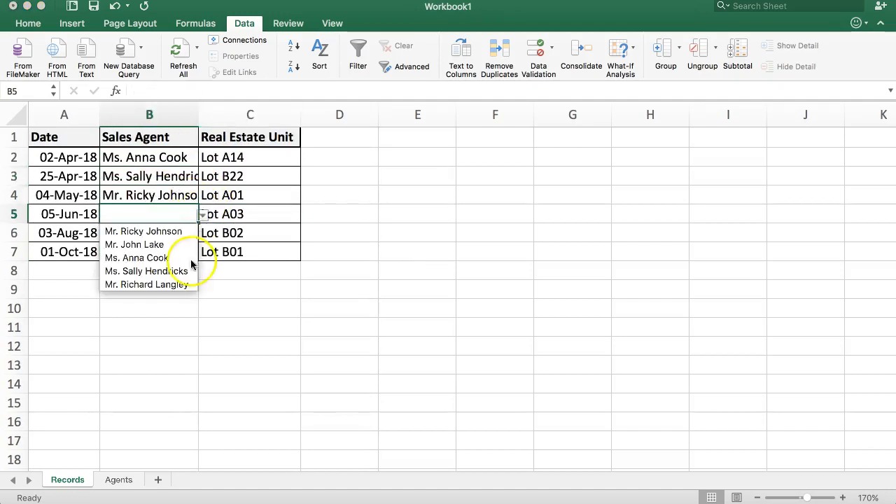
{"action": "left_click", "coordinate": [151, 285]}
Step: Check the agent dropdown in B6 without choosing a name, then select B2:B5 to review the assigned agents
{"action": "left_click", "coordinate": [174, 238]}
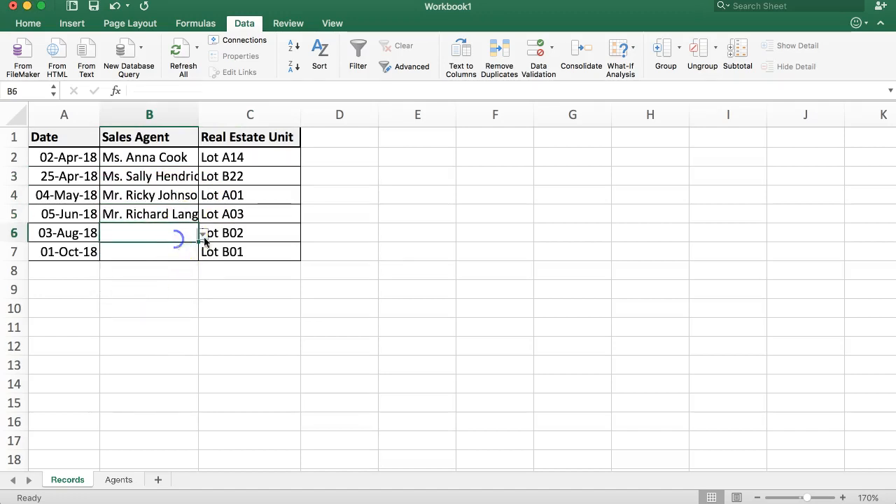
{"action": "left_click", "coordinate": [204, 235]}
{"action": "left_click", "coordinate": [184, 233]}
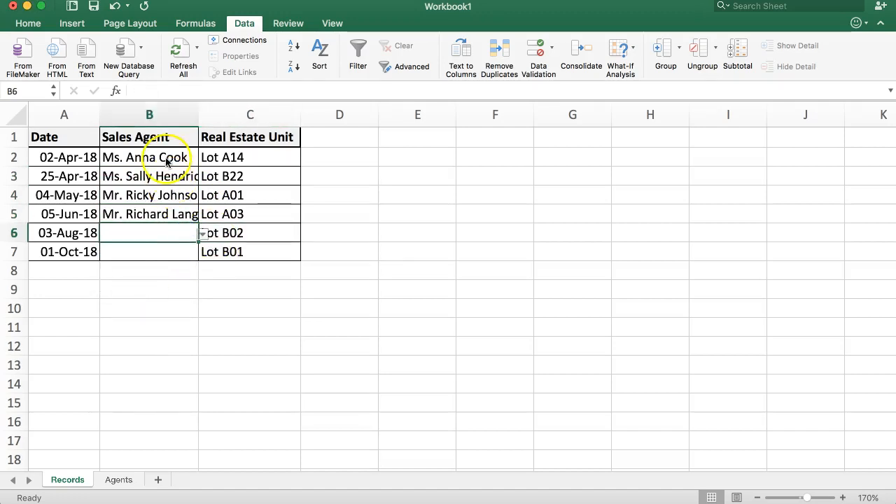
{"action": "left_click_drag", "start_coordinate": [166, 160], "coordinate": [166, 219]}
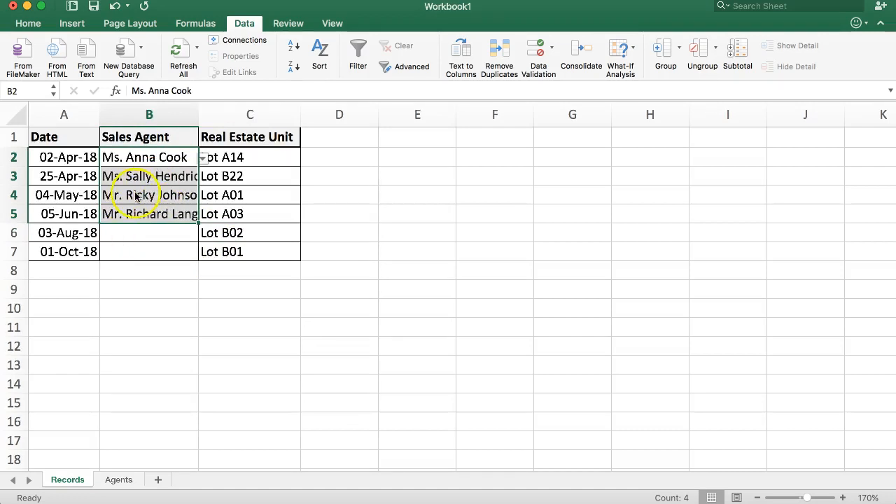
Step: Try to enter a full name that is not in the agents list in B6, then clear the entry
{"action": "left_click", "coordinate": [144, 231]}
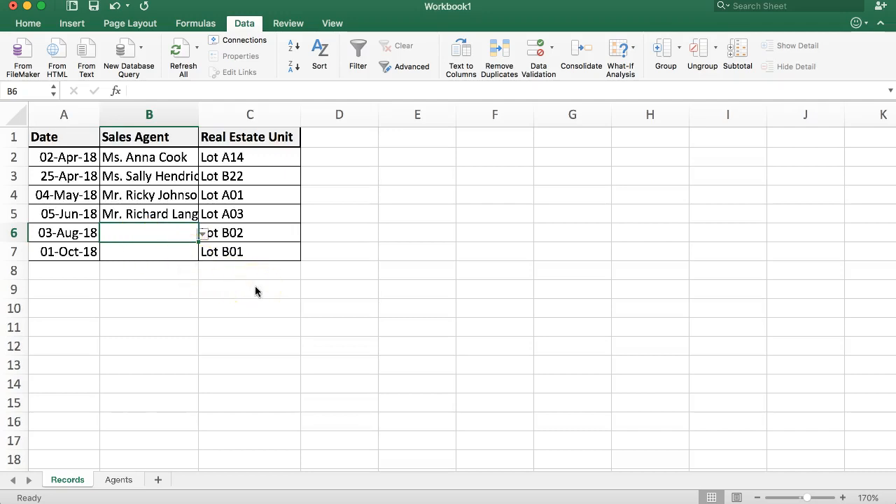
{"action": "type", "text": "Mr."}
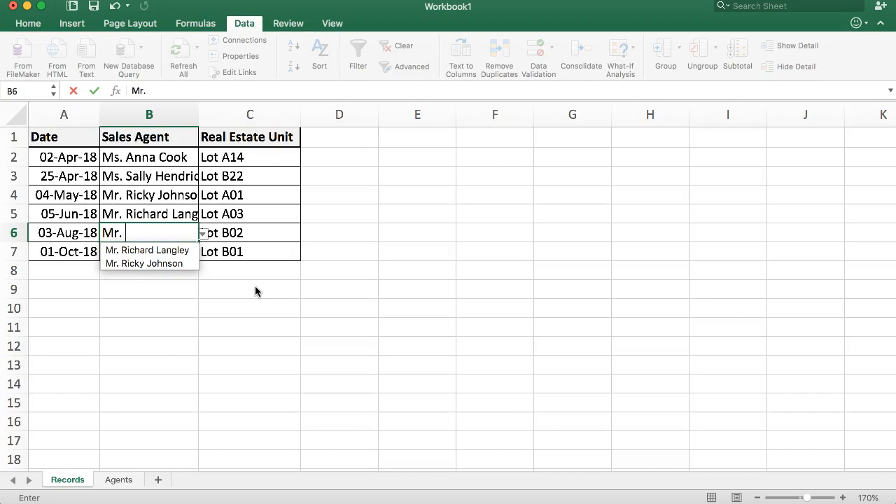
{"action": "type", "text": " Richard "}
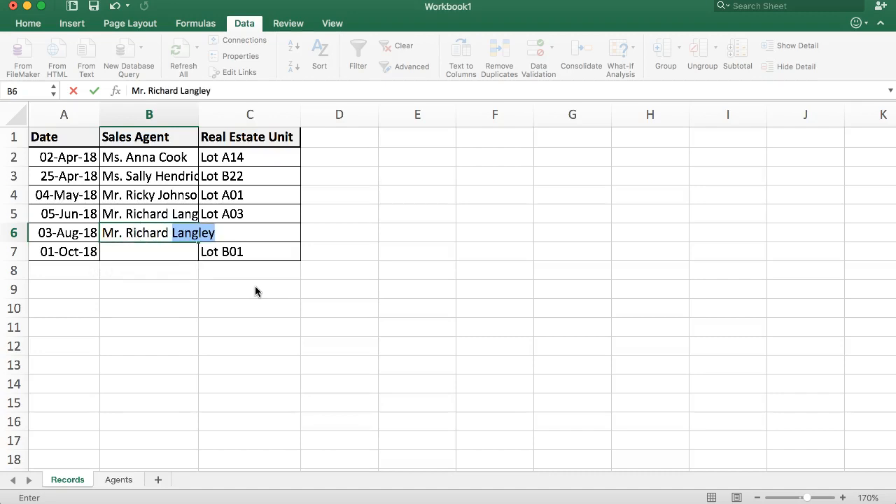
{"action": "type", "text": "Jog"}
{"action": "key", "text": "BackSpace"}
{"action": "type", "text": "hnson"}
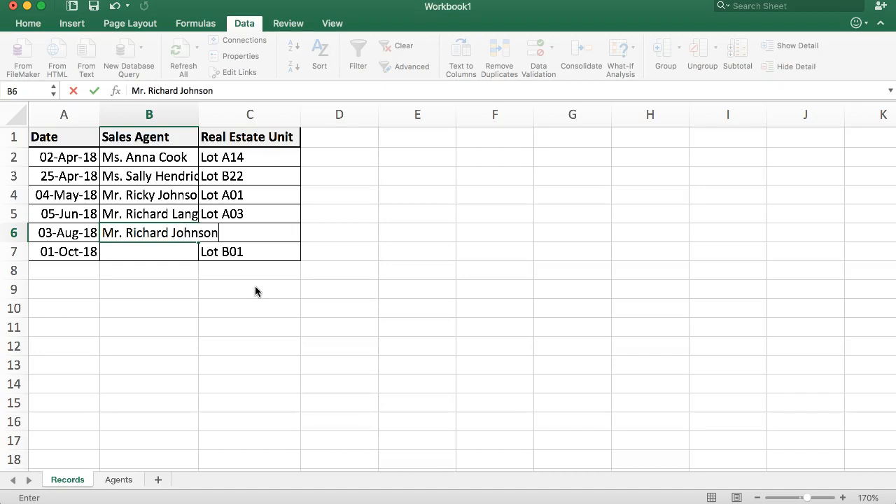
{"action": "key", "text": "Return"}
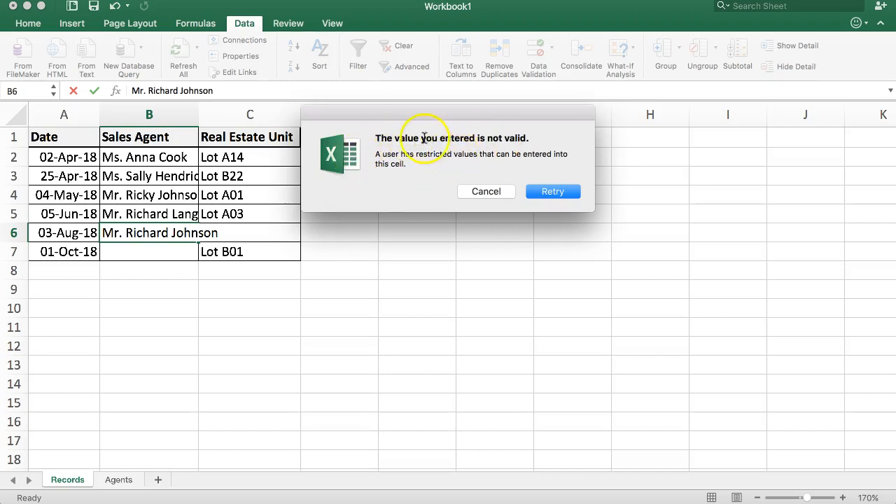
{"action": "left_click", "coordinate": [557, 192]}
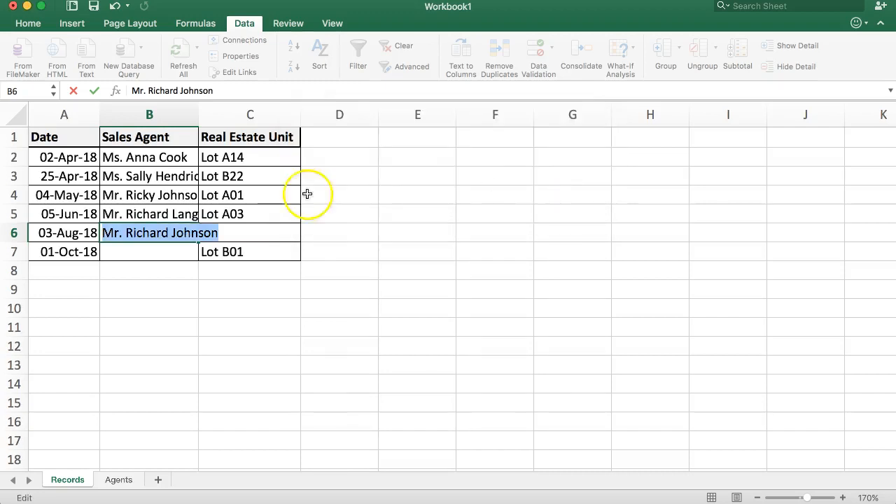
{"action": "key", "text": "BackSpace"}
{"action": "key", "text": "Return"}
Step: Choose the first agent in the dropdown list for the 03-Aug-18 record in B6
{"action": "left_click", "coordinate": [157, 226]}
{"action": "left_click", "coordinate": [204, 233]}
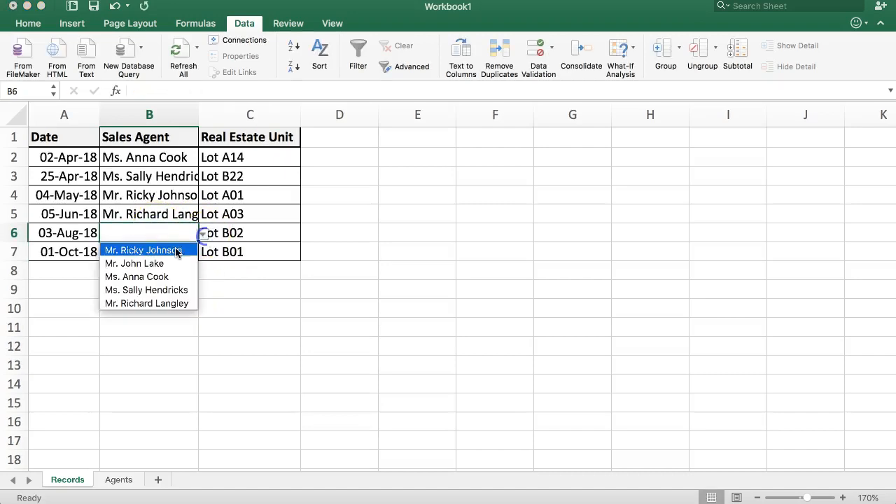
{"action": "left_click", "coordinate": [133, 254]}
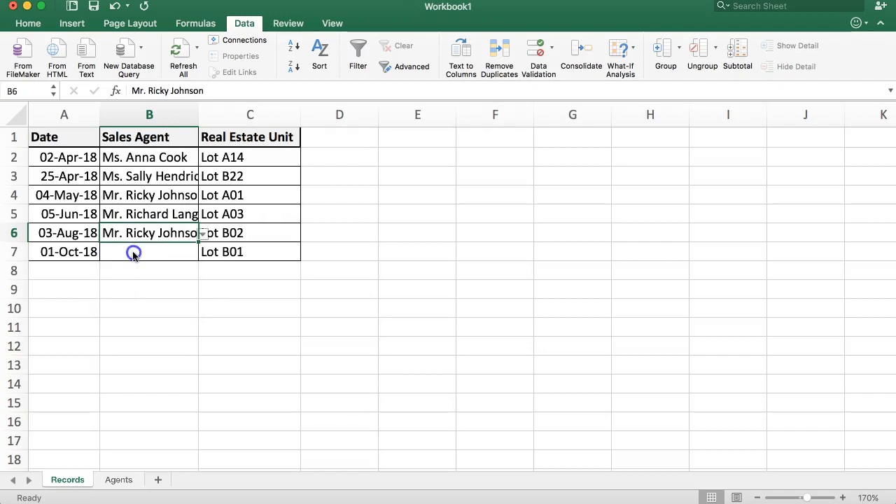
Step: Open Data Validation for the Sales Agent cells B2:B7 and set the input message title to "Please Select Sales Agent"
{"action": "left_click", "coordinate": [143, 214]}
{"action": "left_click_drag", "start_coordinate": [137, 158], "coordinate": [136, 235]}
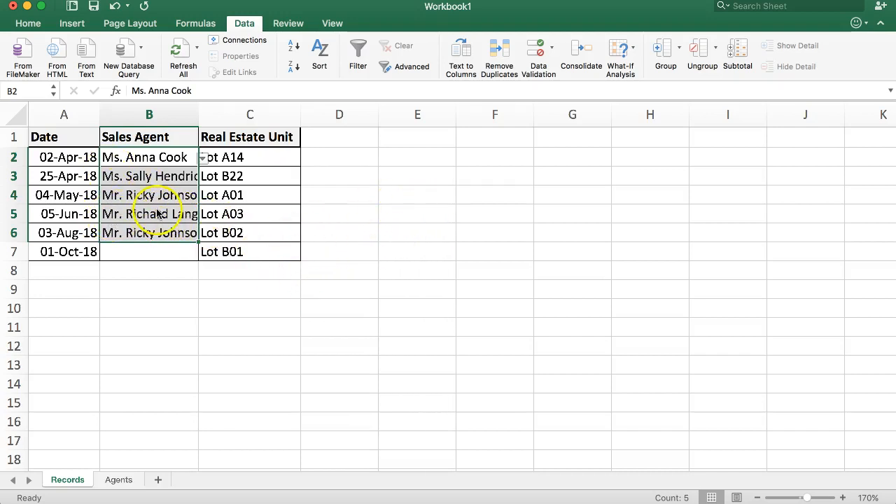
{"action": "left_click_drag", "start_coordinate": [154, 162], "coordinate": [148, 249]}
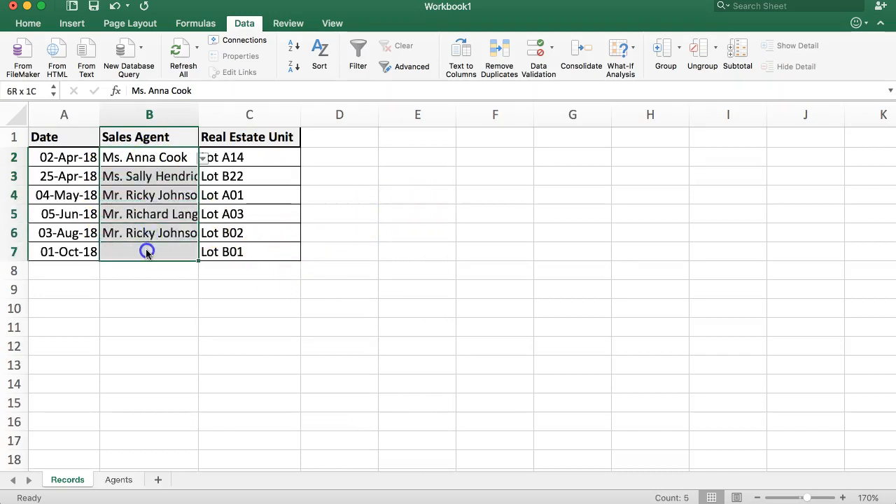
{"action": "left_click", "coordinate": [537, 48]}
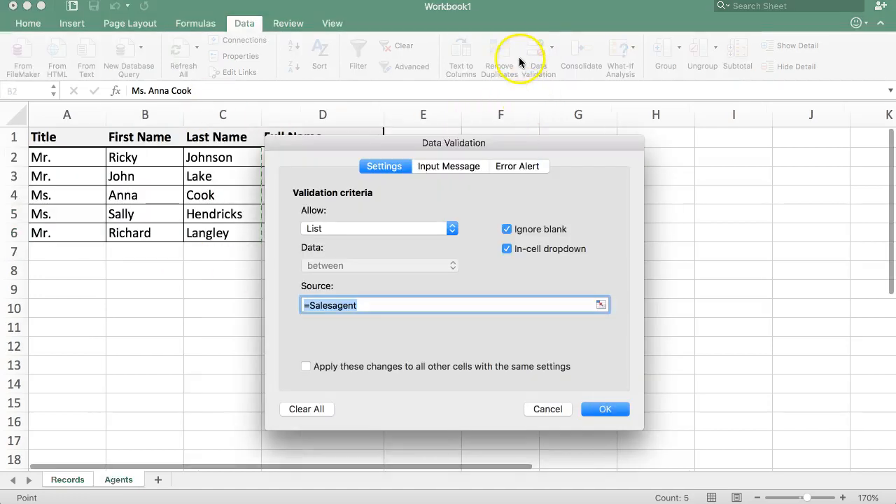
{"action": "left_click", "coordinate": [449, 168]}
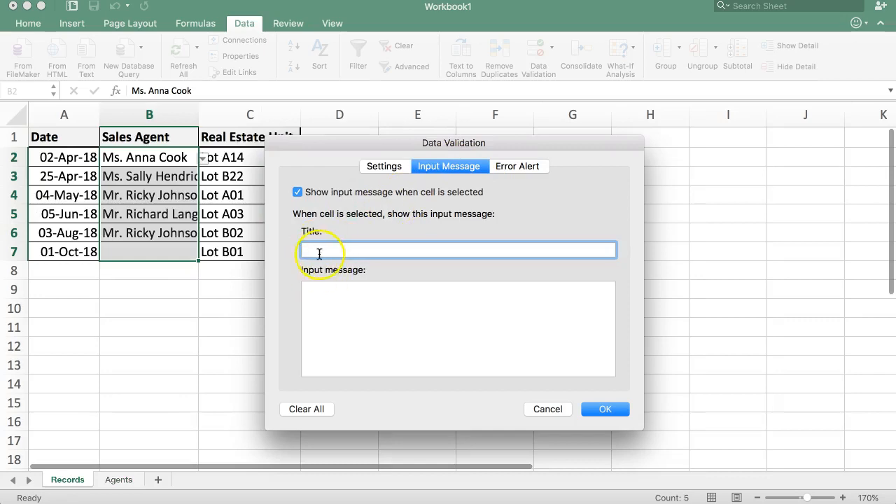
{"action": "left_click", "coordinate": [343, 298]}
{"action": "left_click", "coordinate": [376, 249]}
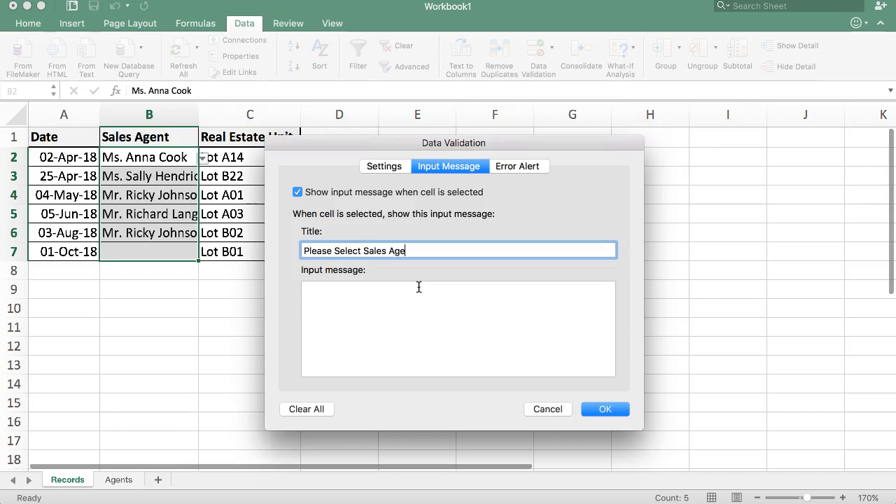
Step: Copy the title "Please Select Sales Agent" into the input message text and apply the validation
{"action": "left_click", "coordinate": [407, 316]}
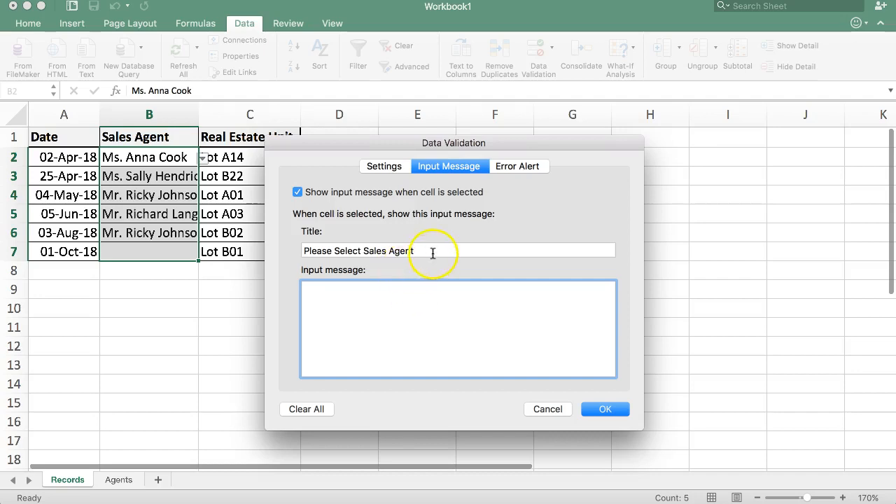
{"action": "key", "text": "shift+Tab"}
{"action": "key", "text": "super+c"}
{"action": "left_click", "coordinate": [327, 297]}
{"action": "key", "text": "super+v"}
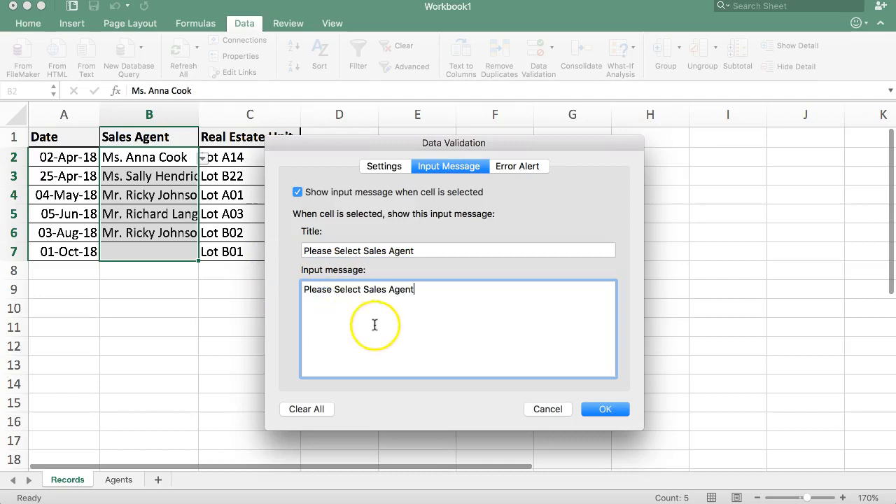
{"action": "left_click", "coordinate": [594, 409]}
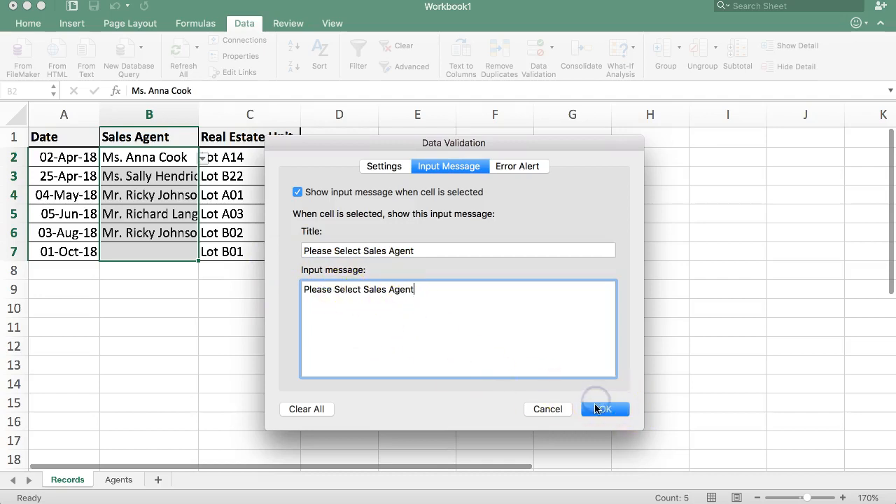
Step: Check the input message on the Sales Agent cells B2, B5 and B6
{"action": "left_click", "coordinate": [283, 343]}
{"action": "left_click", "coordinate": [126, 158]}
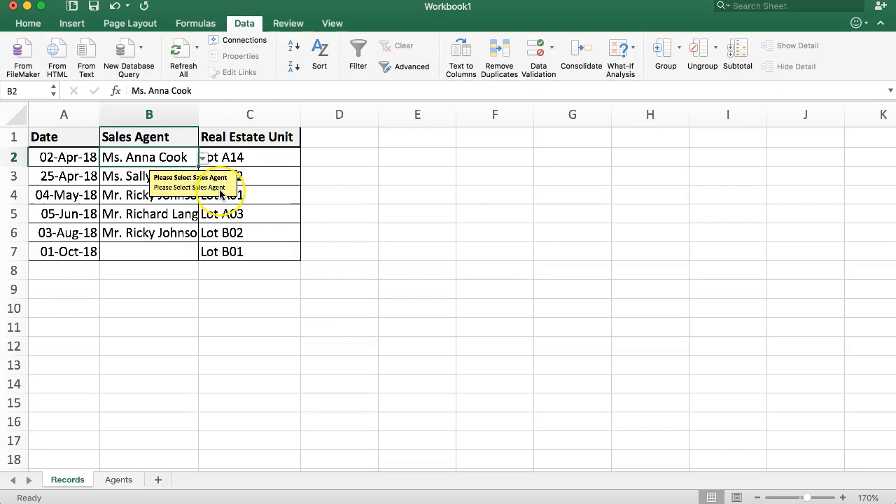
{"action": "left_click", "coordinate": [140, 213]}
{"action": "left_click", "coordinate": [134, 236]}
Step: Choose the third agent in the dropdown list for the 01-Oct-18 record in B7
{"action": "left_click", "coordinate": [133, 251]}
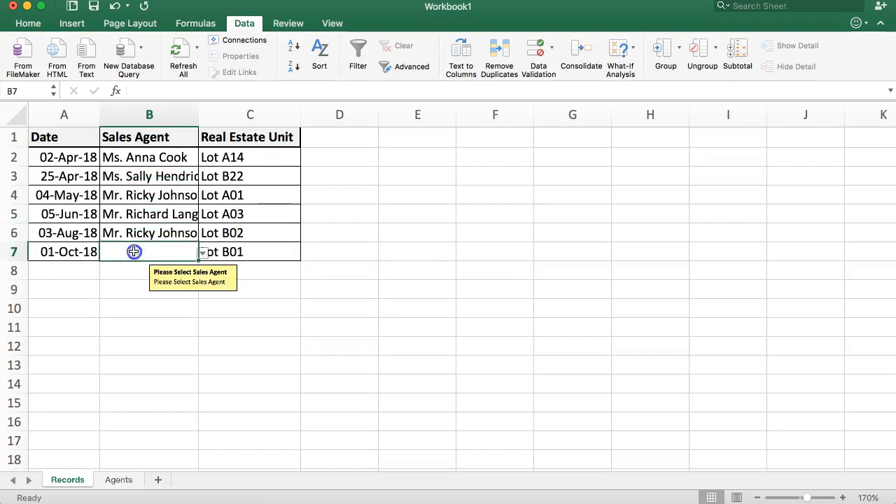
{"action": "left_click", "coordinate": [203, 252]}
{"action": "left_click", "coordinate": [184, 303]}
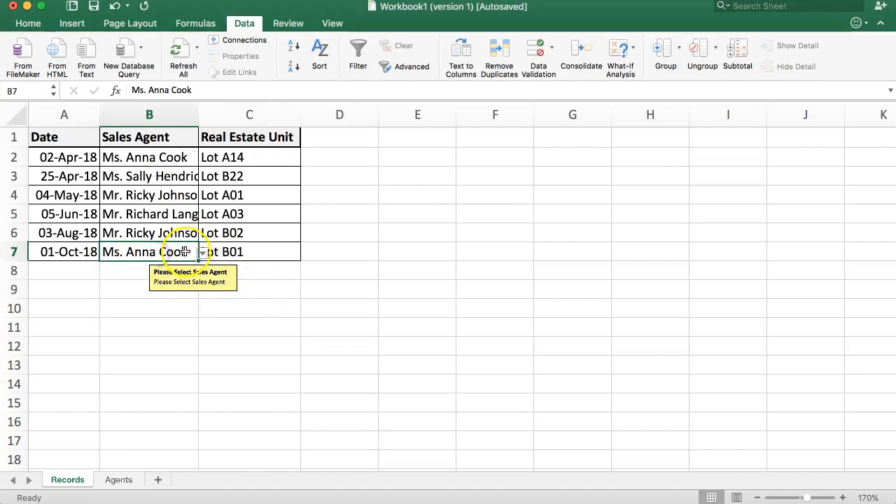
{"action": "left_click", "coordinate": [205, 250]}
{"action": "left_click", "coordinate": [182, 250]}
{"action": "left_click", "coordinate": [202, 252]}
{"action": "left_click", "coordinate": [202, 252]}
Step: Review the input message and error alert settings in the Data Validation of B7, then close them without changes
{"action": "left_click", "coordinate": [537, 50]}
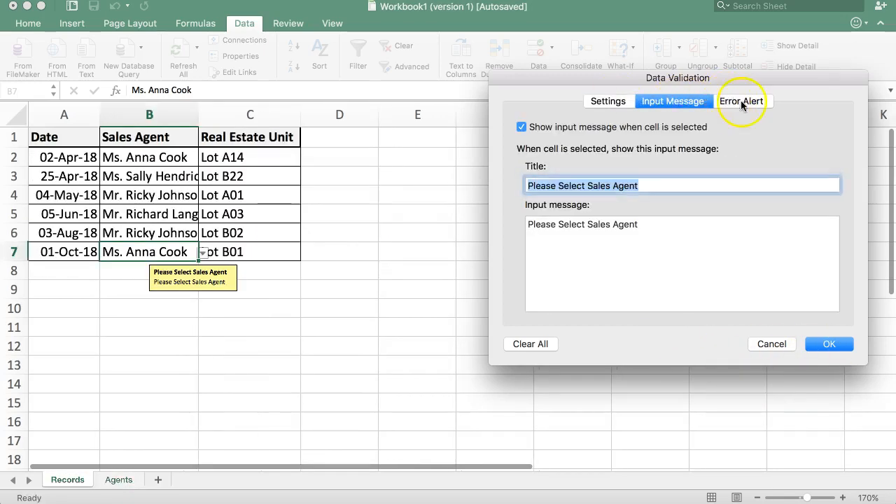
{"action": "left_click", "coordinate": [740, 98]}
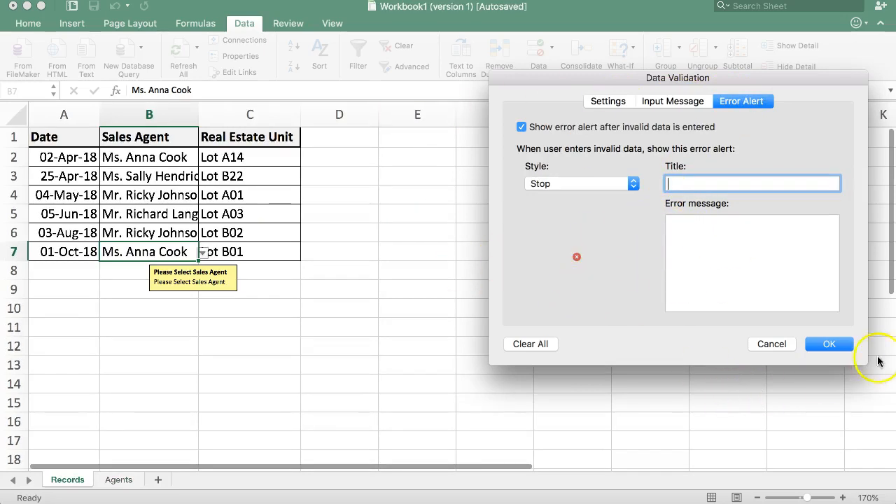
{"action": "left_click", "coordinate": [772, 344]}
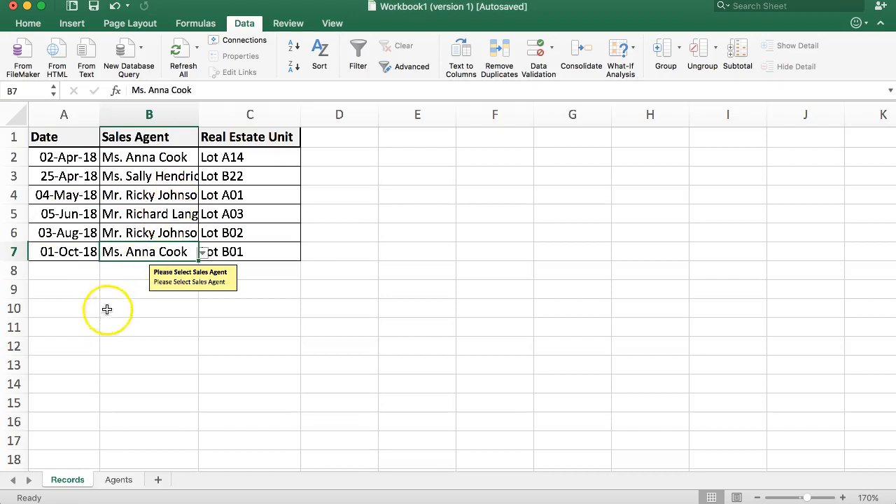
Step: Check the input message again on the Sales Agent cells B5, B2, B6 and B7
{"action": "left_click", "coordinate": [144, 301]}
{"action": "left_click", "coordinate": [148, 214]}
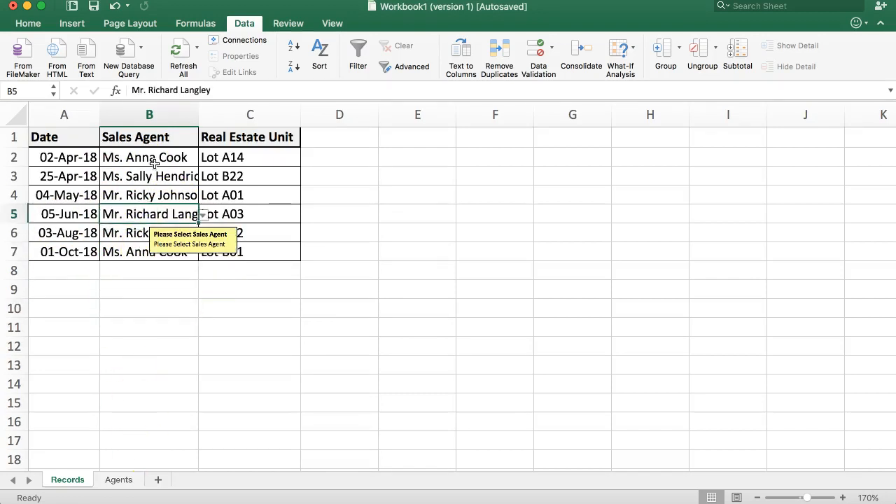
{"action": "left_click", "coordinate": [146, 157]}
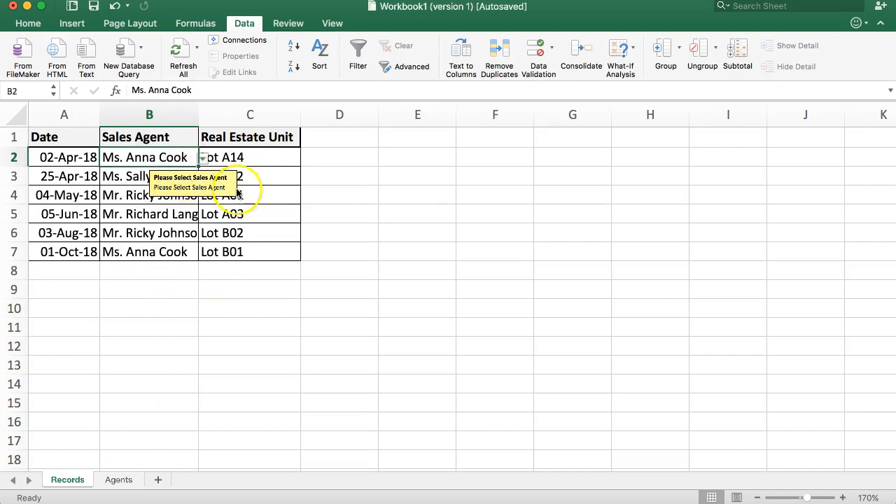
{"action": "left_click", "coordinate": [149, 233]}
{"action": "left_click", "coordinate": [143, 252]}
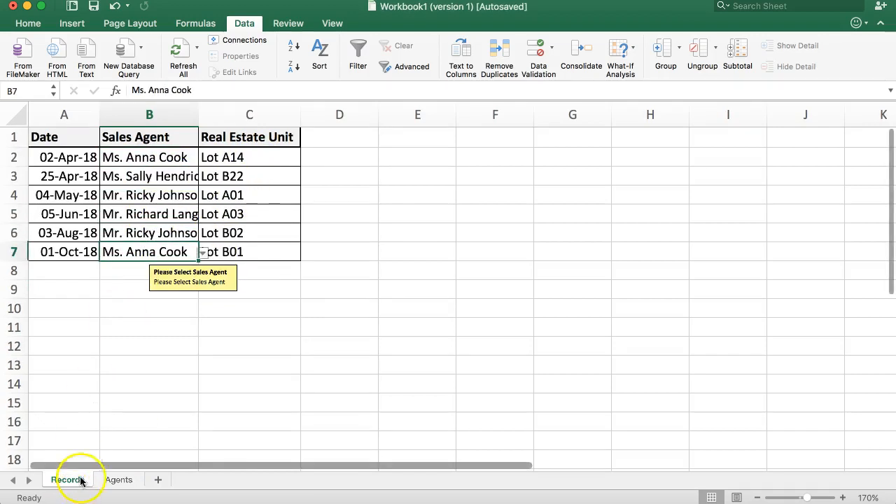